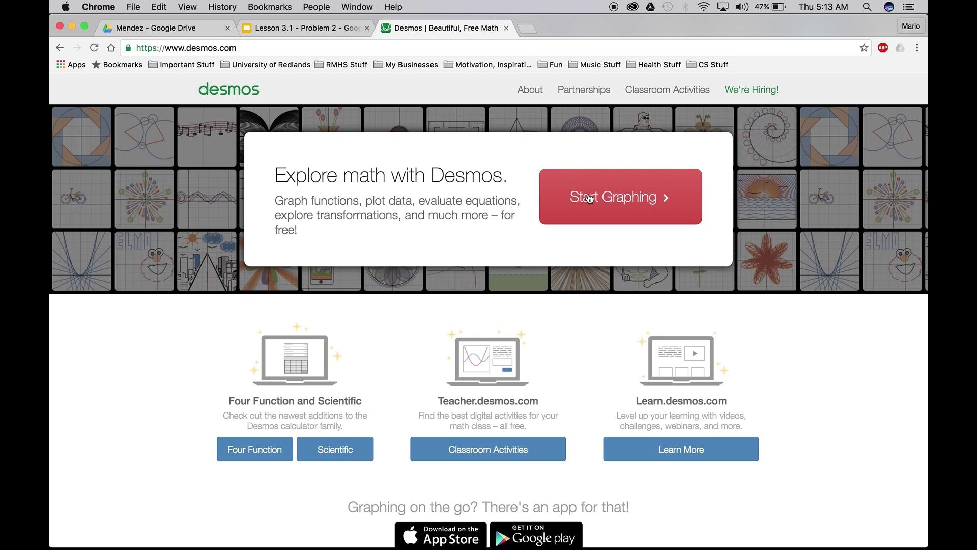
Open the Desmos graphing calculator on a blank graph from the desmos.com home page
click(622, 206)
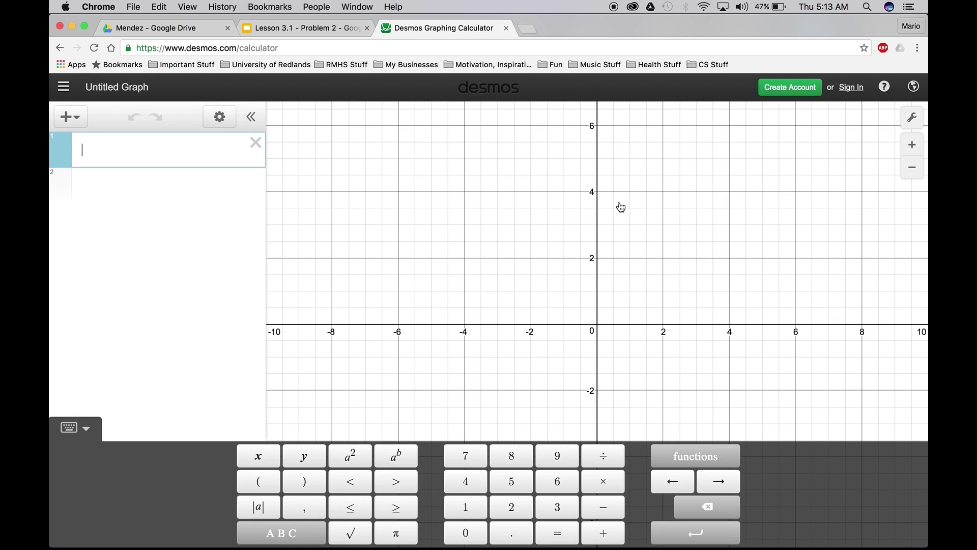
Hide the math keypad and sign in to Desmos with a Google account
click(84, 428)
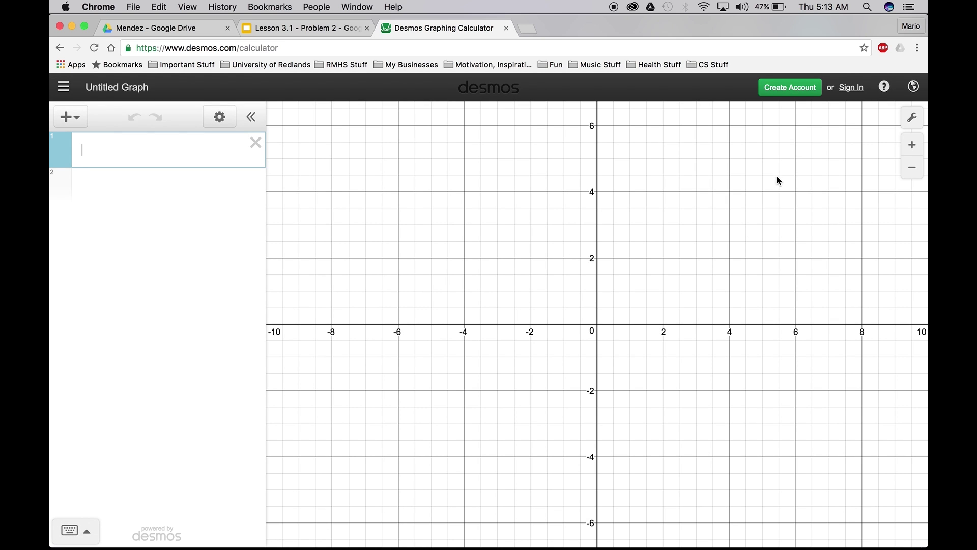
click(857, 90)
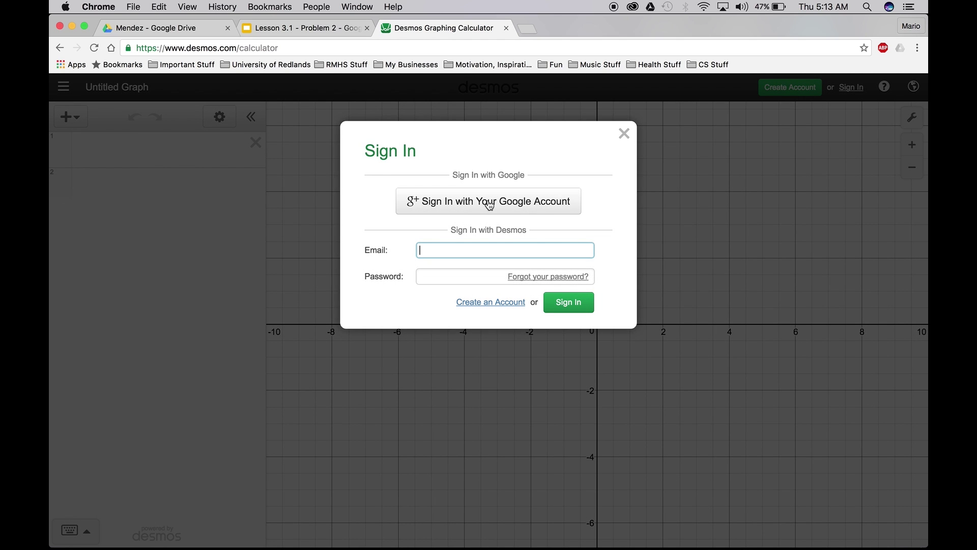
click(504, 201)
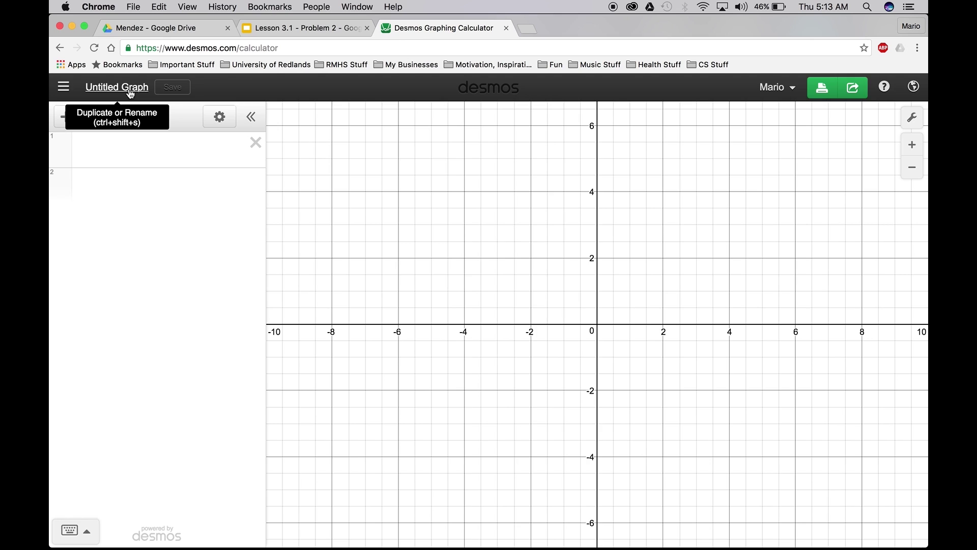
Title the blank graph 'Lesson 3.1 Problem 2 Example' and save it
click(131, 92)
text(Le)
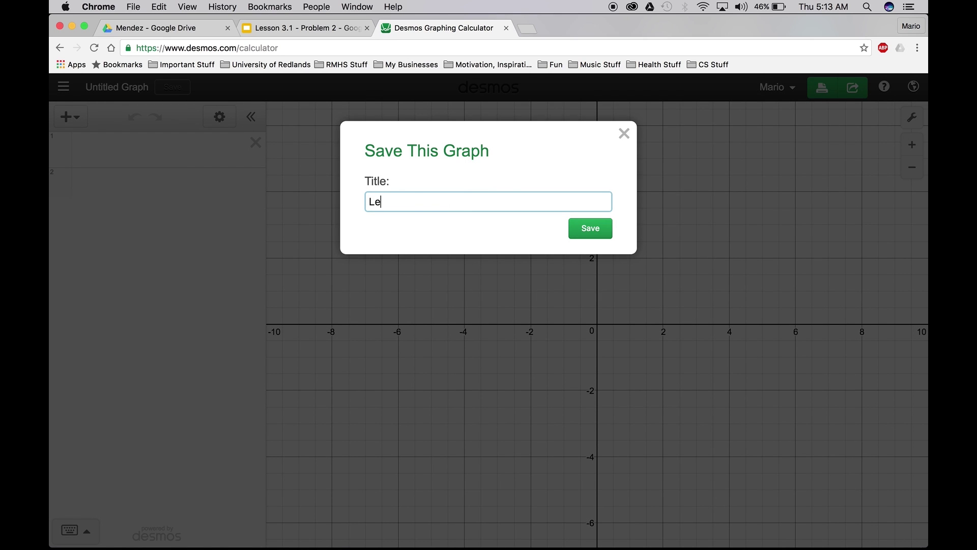
text(sson 3.1 Problem 2 Example)
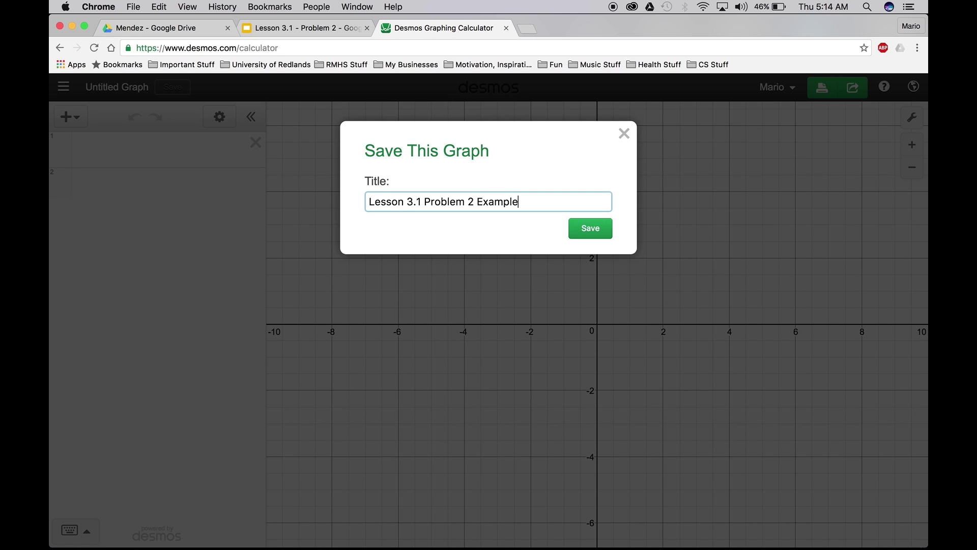
click(593, 228)
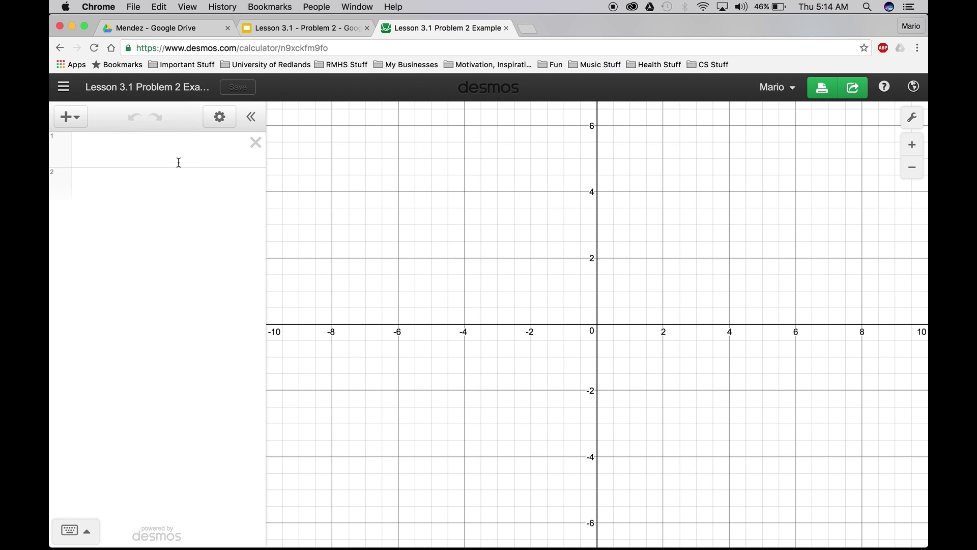
Insert a table and enter x₁ values 1, 3, 4, 7
click(69, 118)
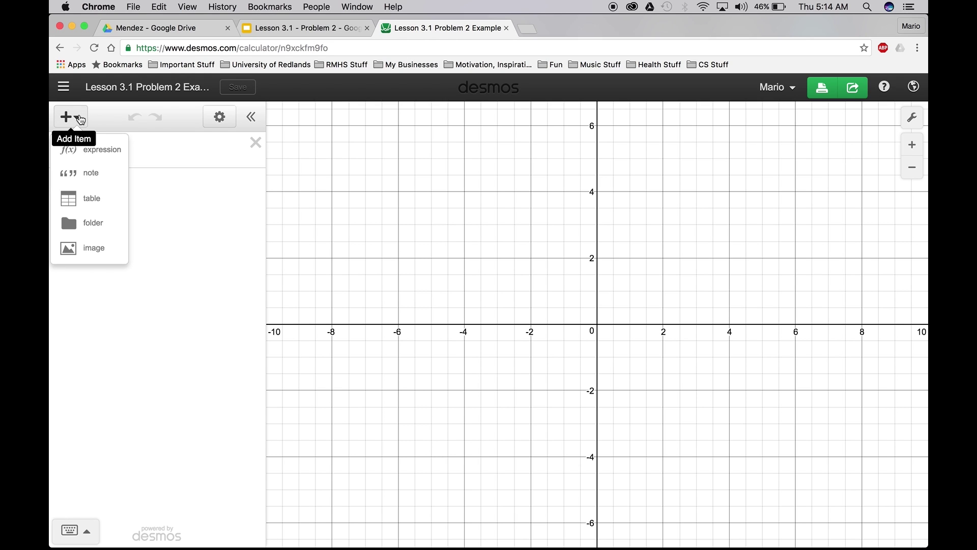
click(93, 200)
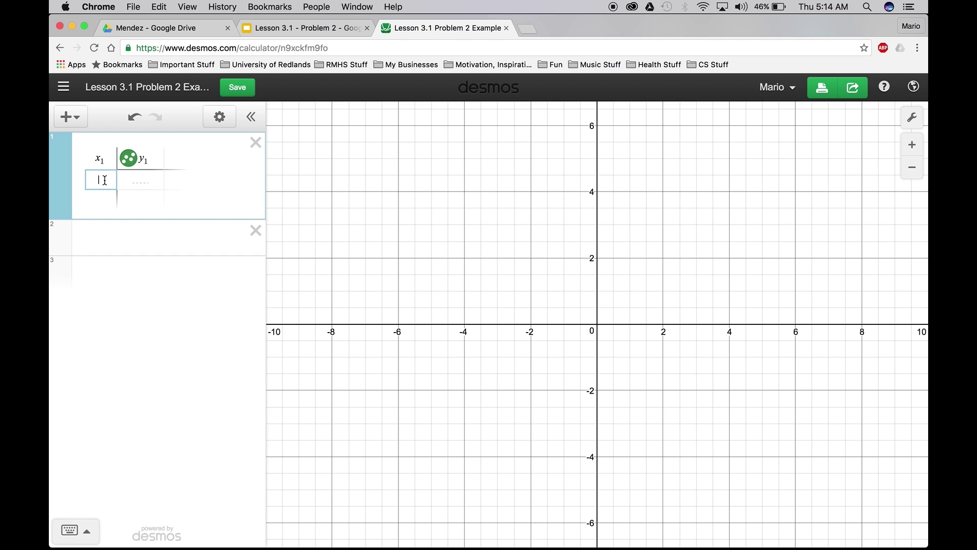
text(1)
key(Return)
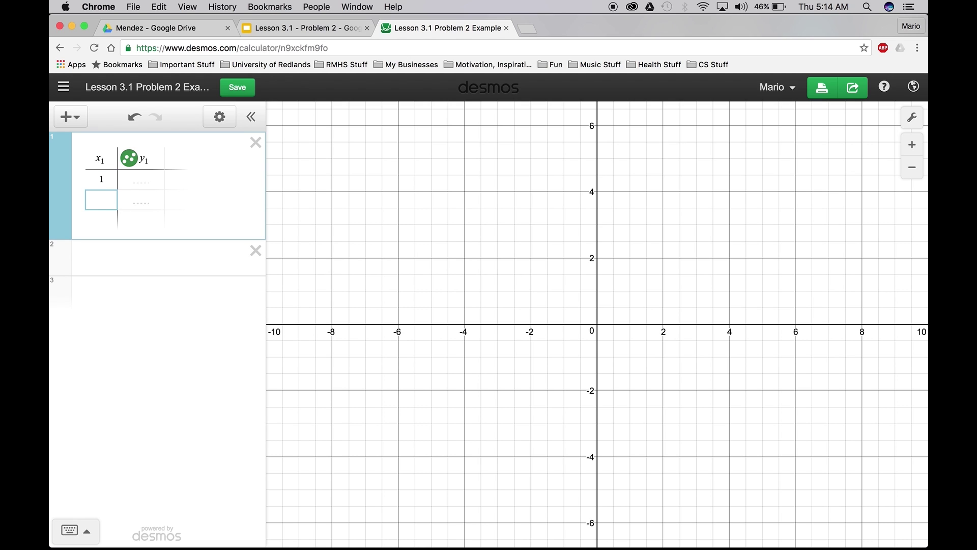
text(3)
key(Return)
text(5)
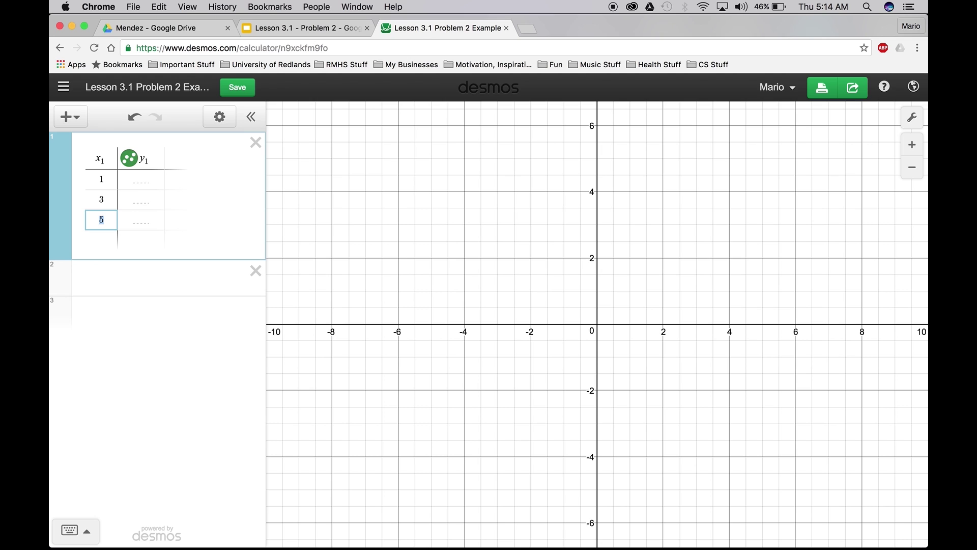
text(4)
key(Return)
text(7)
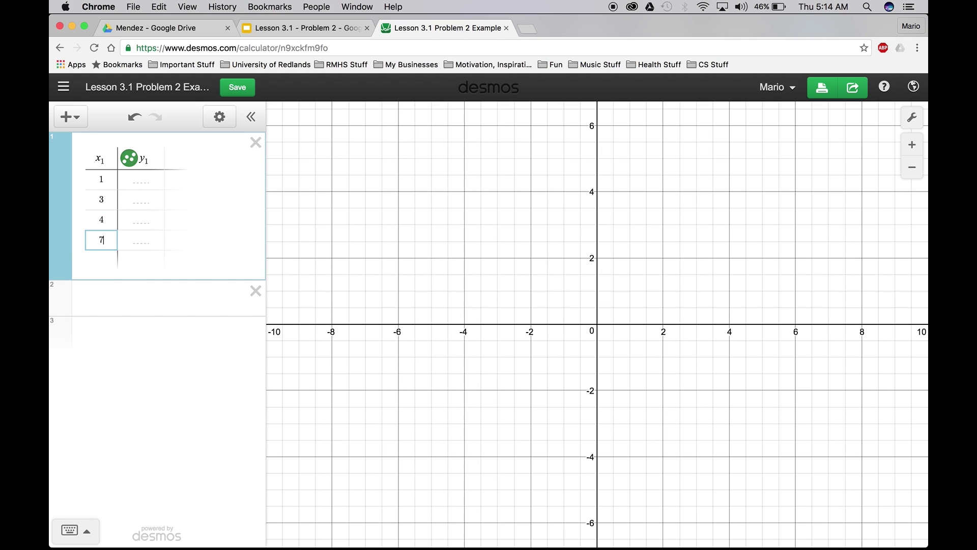
key(Return)
Enter the matching y₁ values 3, 5, 7, 9
key(Right)
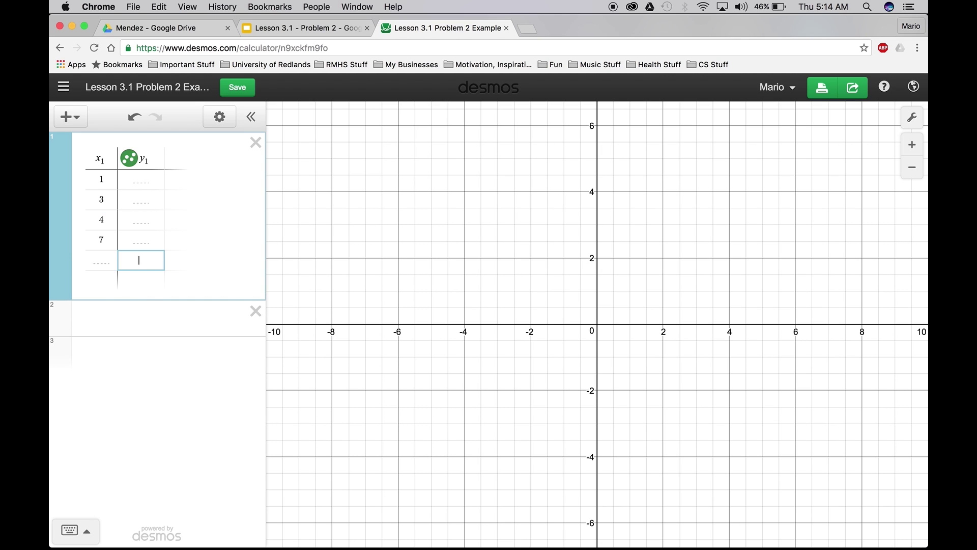
key(Up)
key(Up)
key(Up)
key(Up)
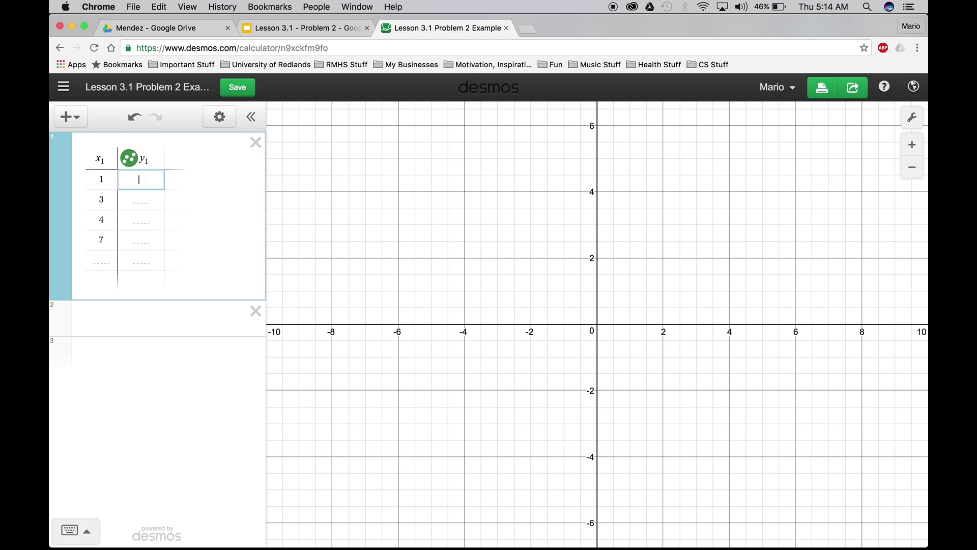
text(3)
key(Return)
text(5)
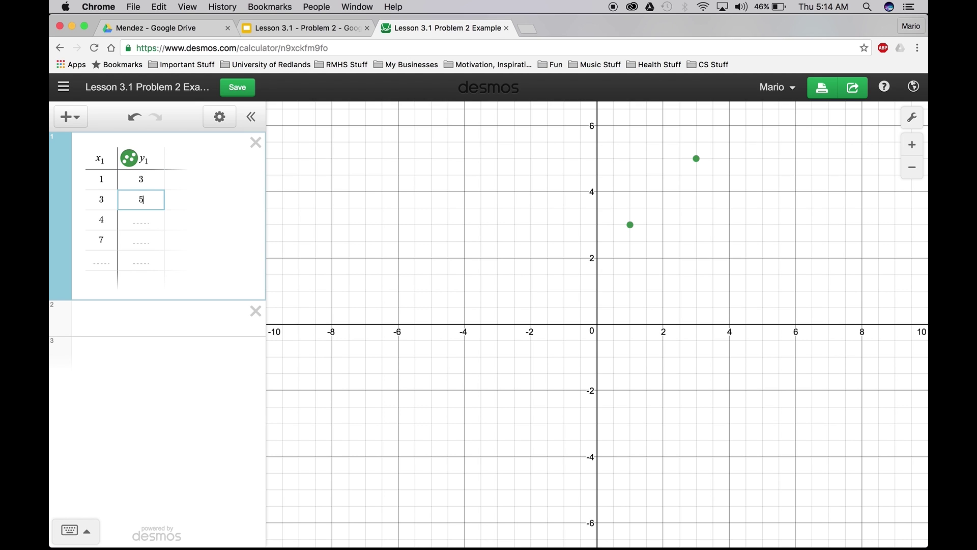
key(Return)
text(7)
key(Return)
text(9)
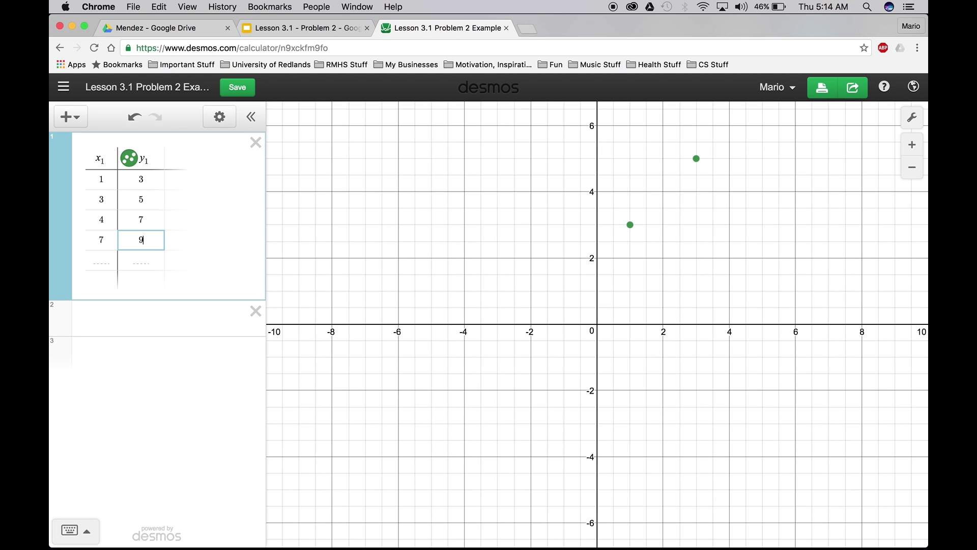
key(Return)
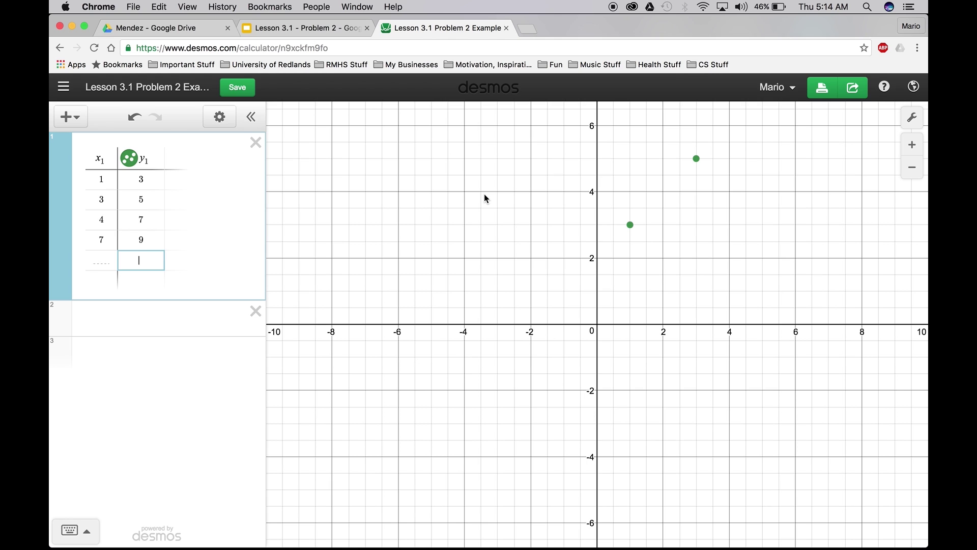
Pan the graph so points (1,3), (3,5), (4,7) and (7,9) are all visible
drag(485, 199, 346, 380)
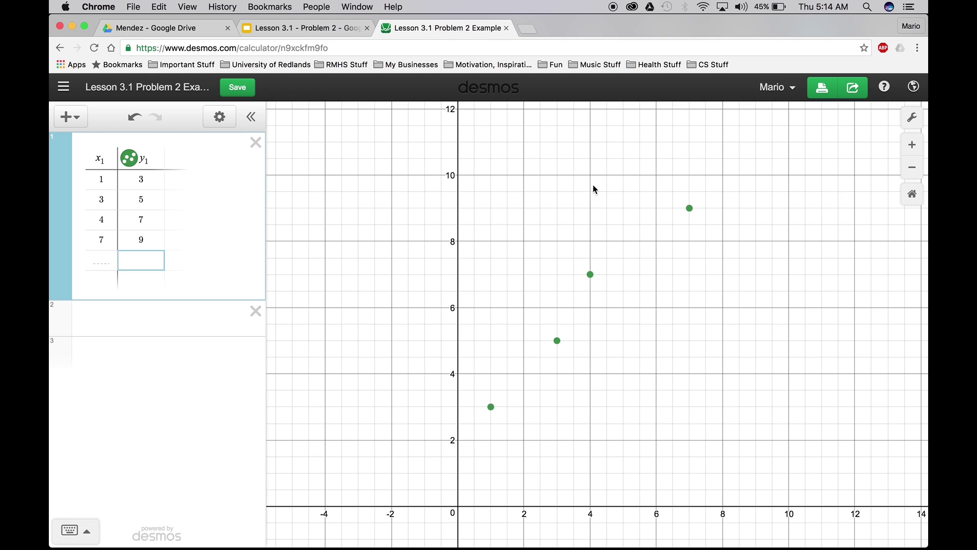
Turn on projector mode and give the x-axis label 'X-Axis', range -2 to 10, step 1
click(913, 120)
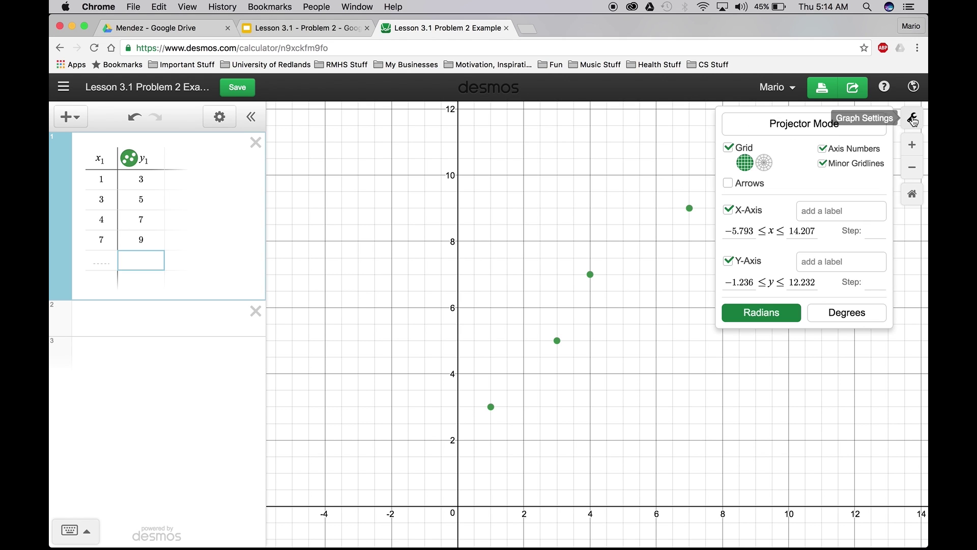
click(825, 130)
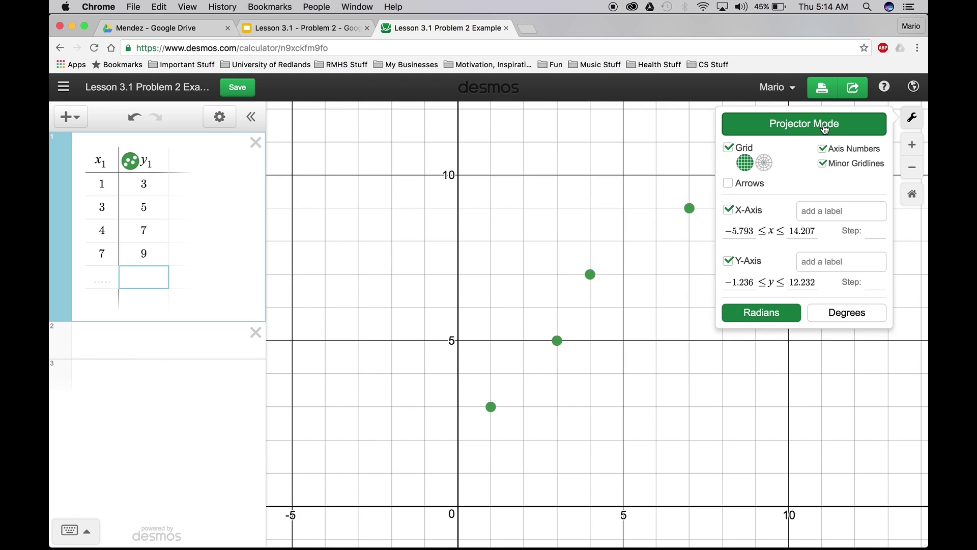
click(848, 210)
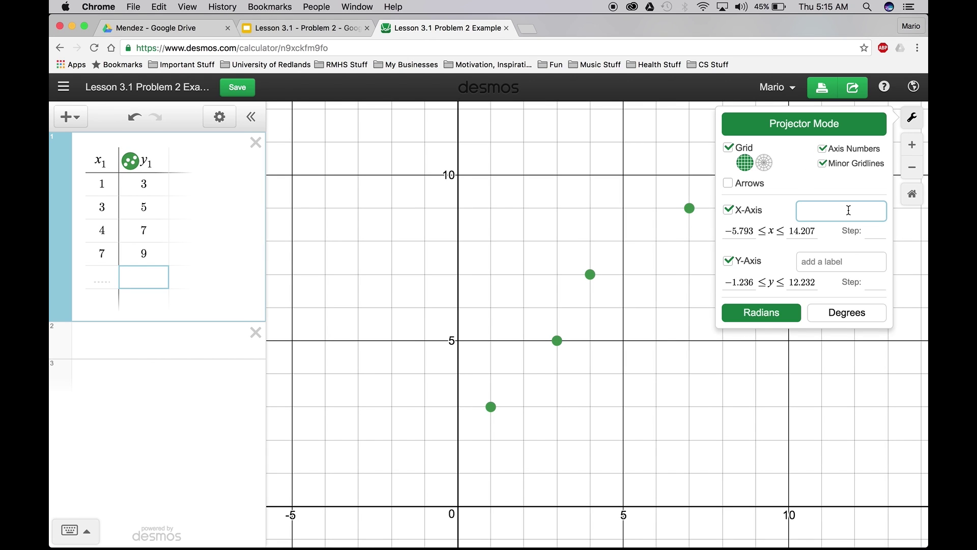
text(X-ax)
key(BackSpace)
key(BackSpace)
text(Axis)
click(748, 231)
key(BackSpace)
key(BackSpace)
key(BackSpace)
key(BackSpace)
key(BackSpace)
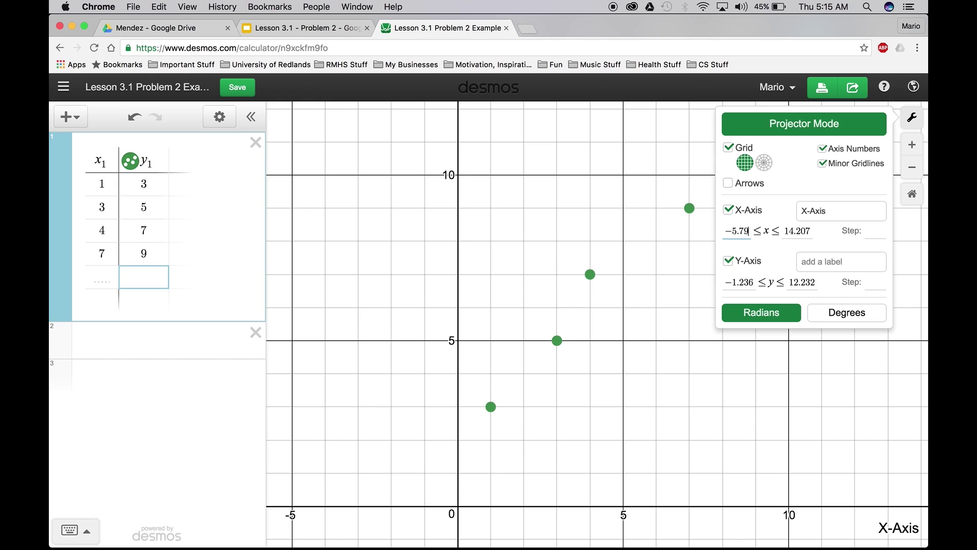
text(2)
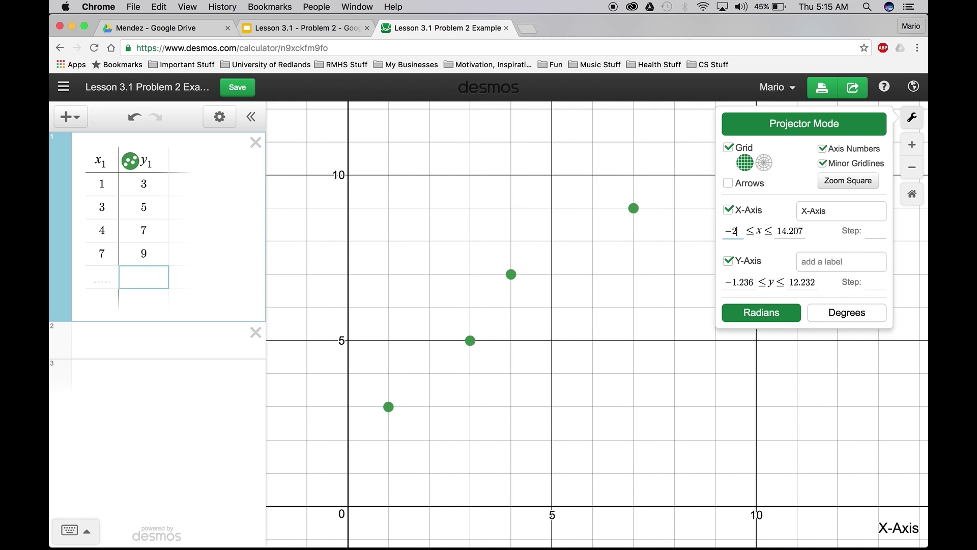
key(Tab)
text(10)
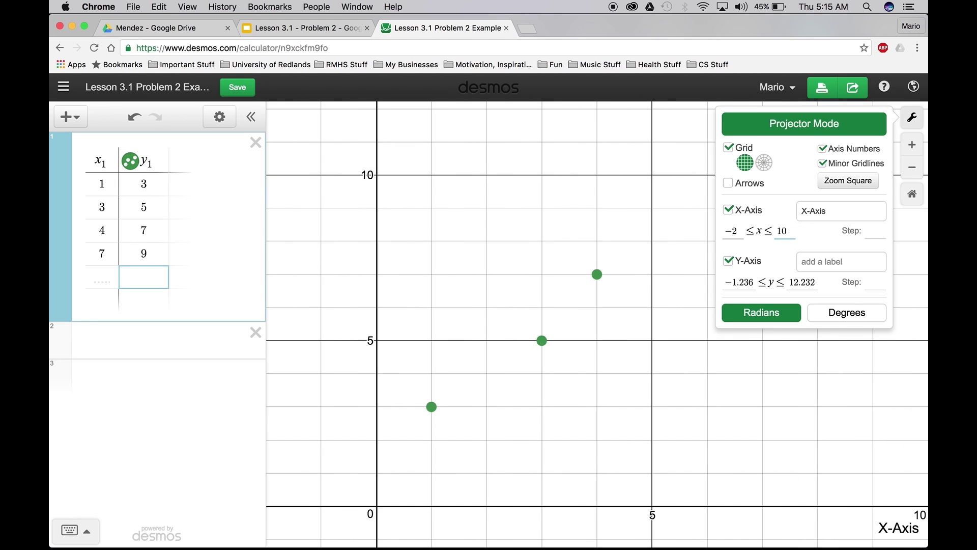
click(873, 236)
text(1)
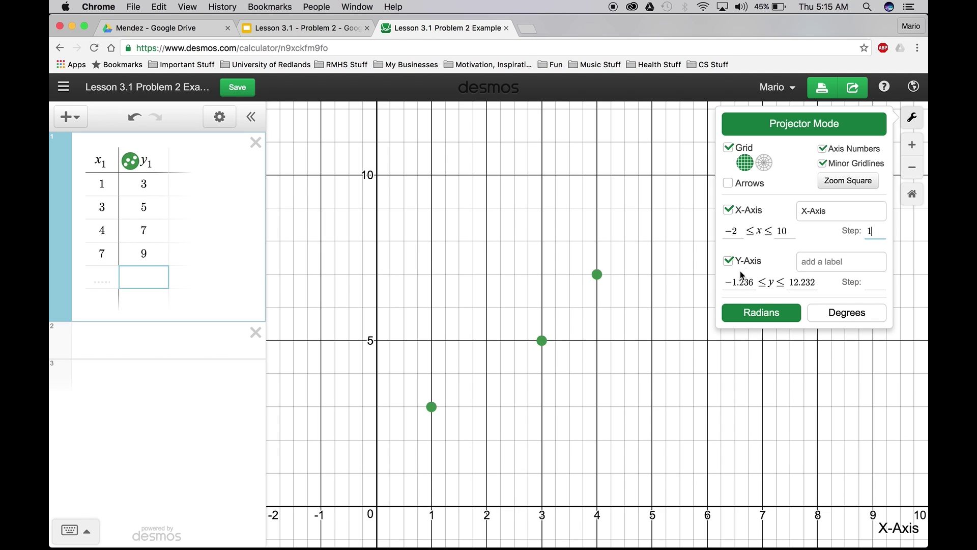
Label the y-axis 'Y-Axis' with range -2 to 10 and step 1
click(838, 265)
text(Y-A)
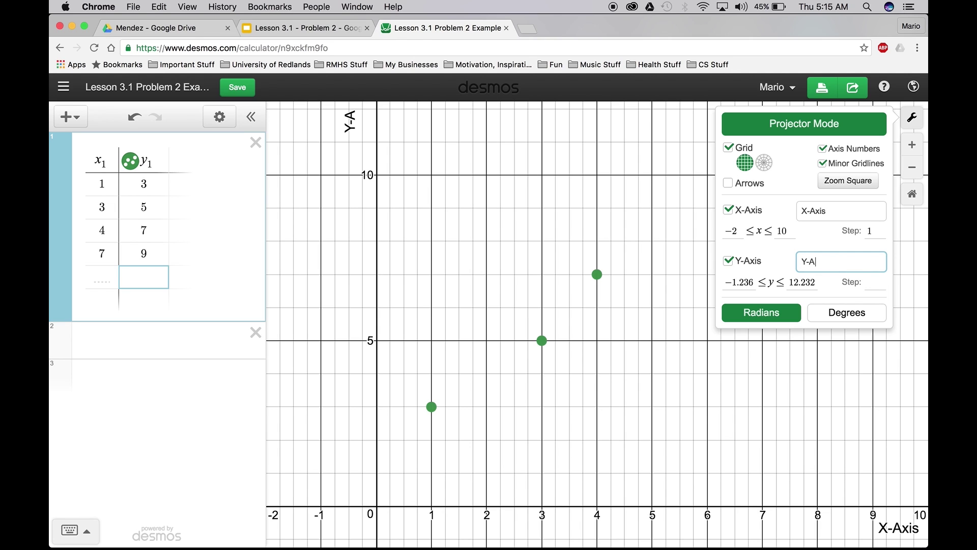
text(xis)
click(727, 282)
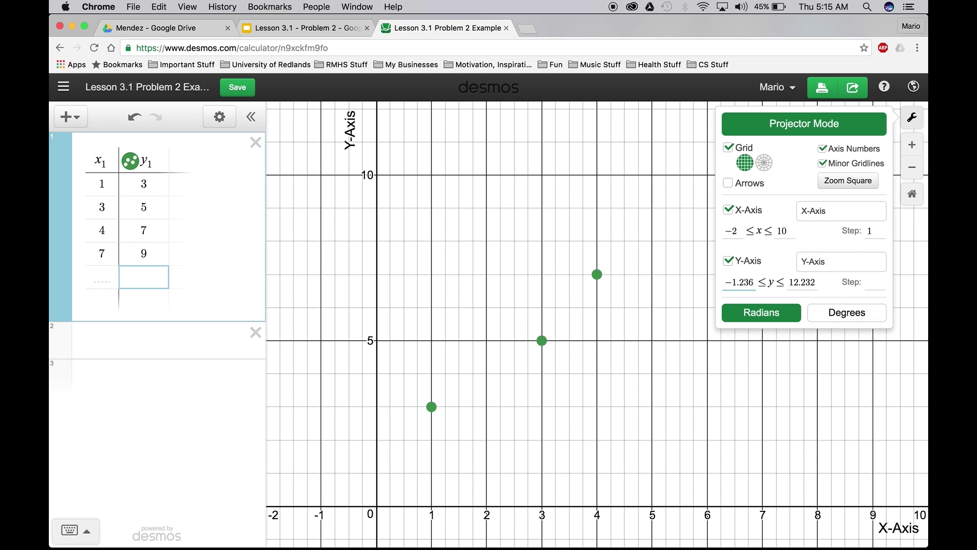
key(BackSpace)
key(BackSpace)
key(BackSpace)
key(BackSpace)
key(BackSpace)
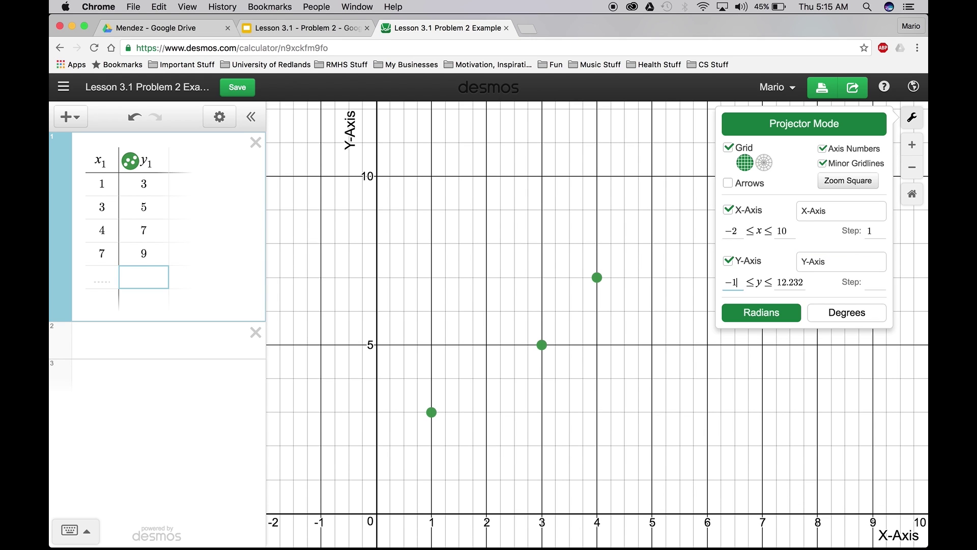
text(2)
key(Tab)
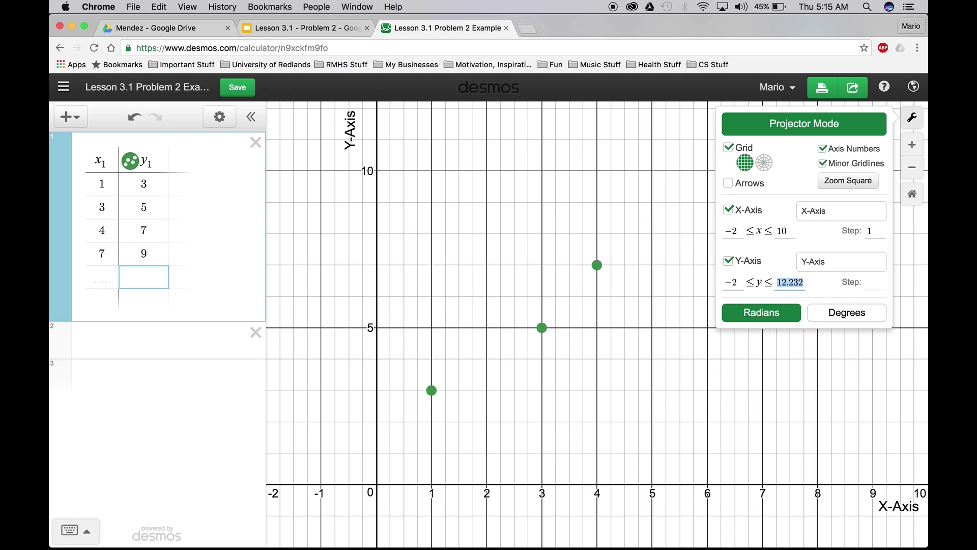
text(10)
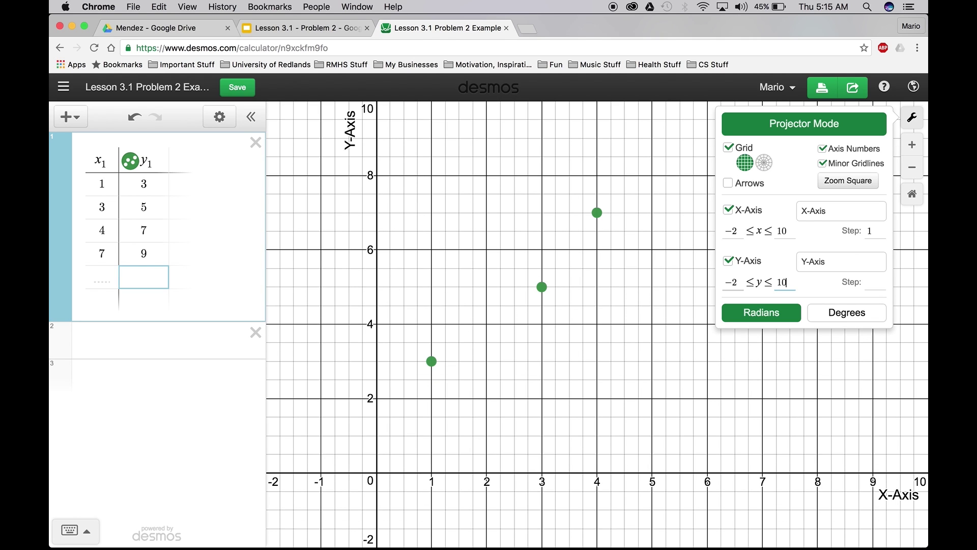
click(877, 285)
text(1)
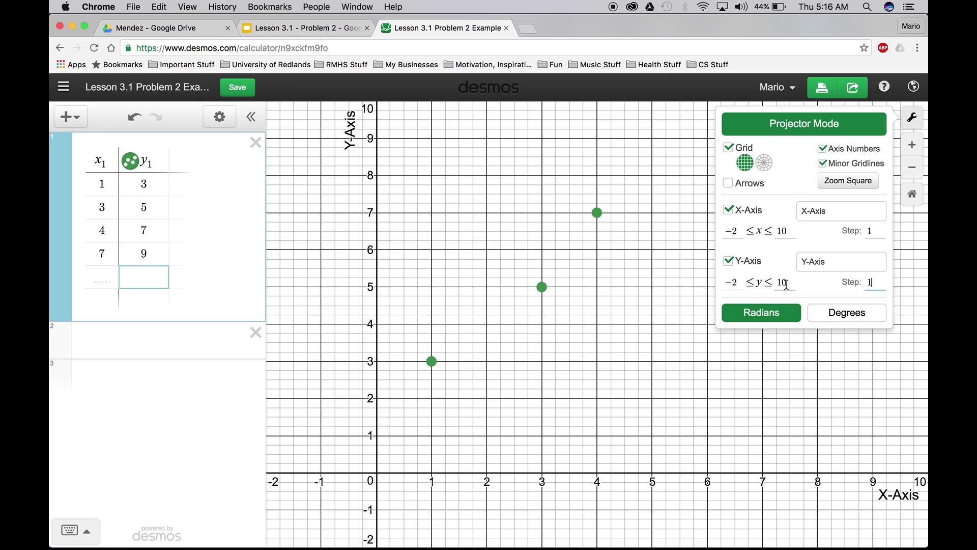
Close graph settings, nudge the view to show all four points, and select expression line 2
click(643, 302)
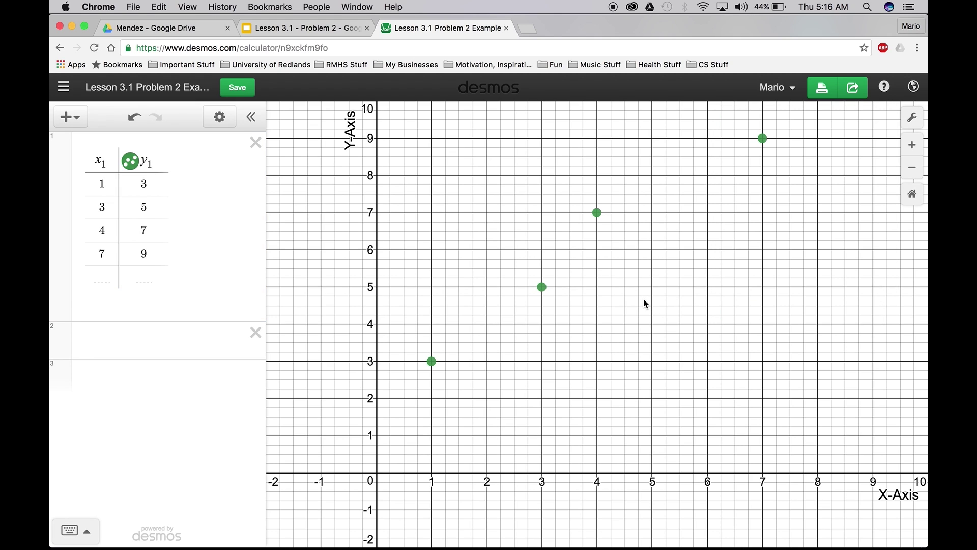
mouse_move(729, 331)
mouse_down()
mouse_move(728, 378)
mouse_move(728, 342)
mouse_up()
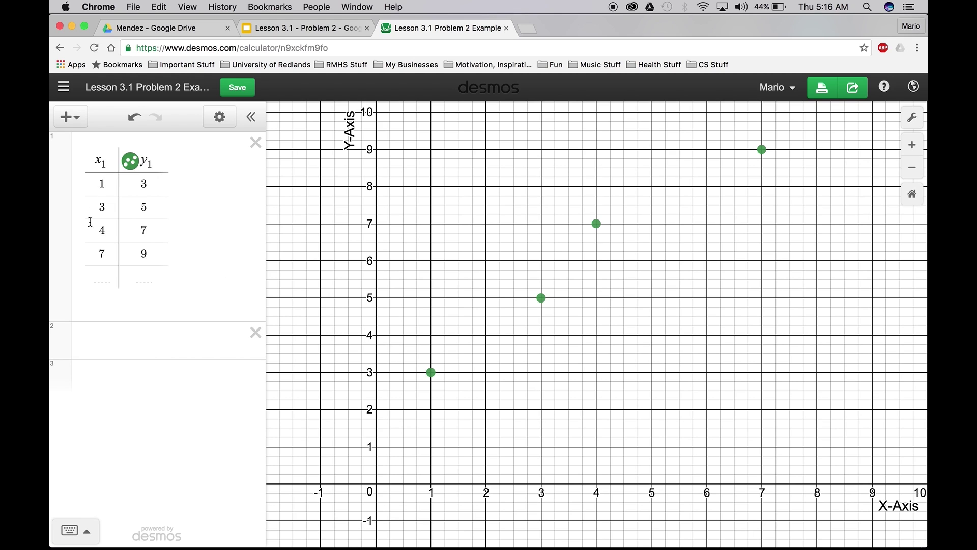
click(106, 334)
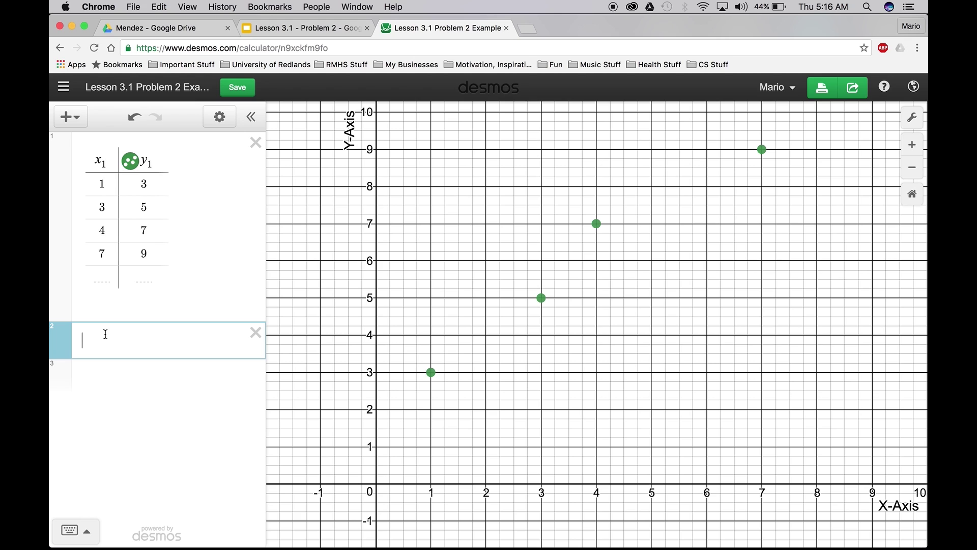
Build y₁ mx₁+b in line 2 from y=mx+b, adding subscripts and deleting the equals sign
text(y=m)
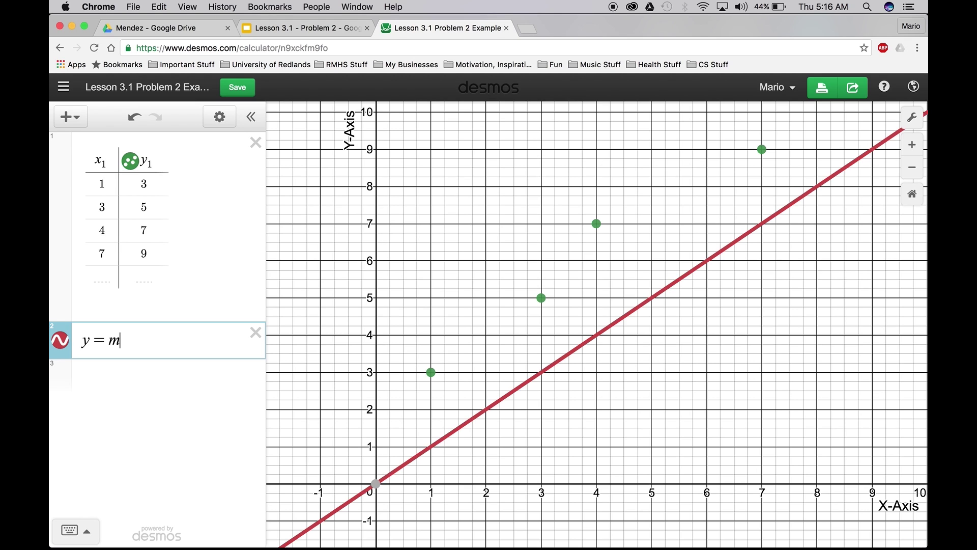
text(x+b)
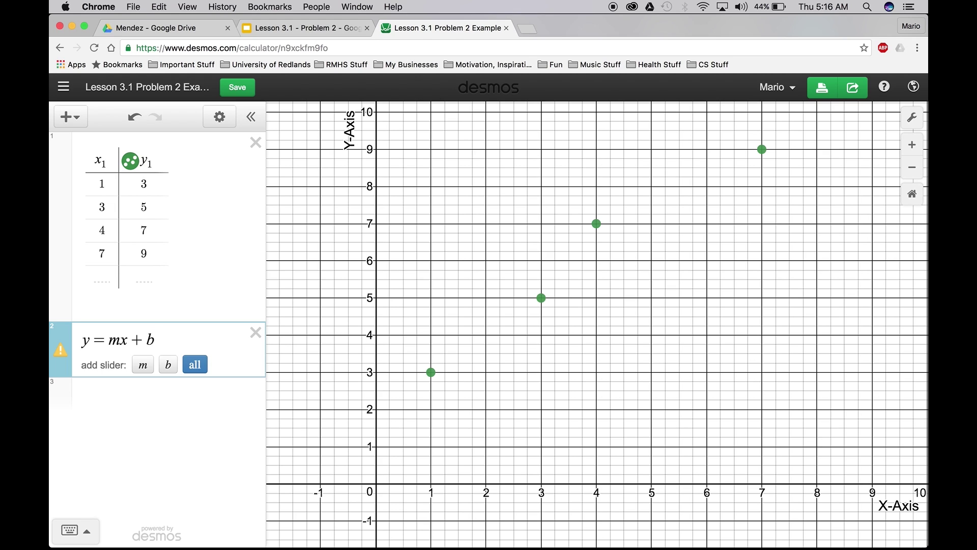
click(108, 340)
click(82, 339)
text(_1)
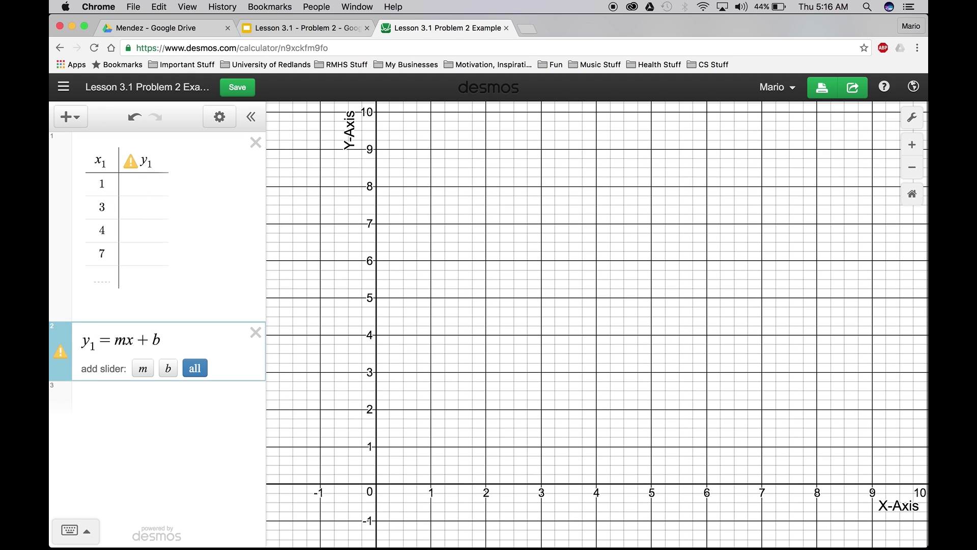
mouse_move(132, 166)
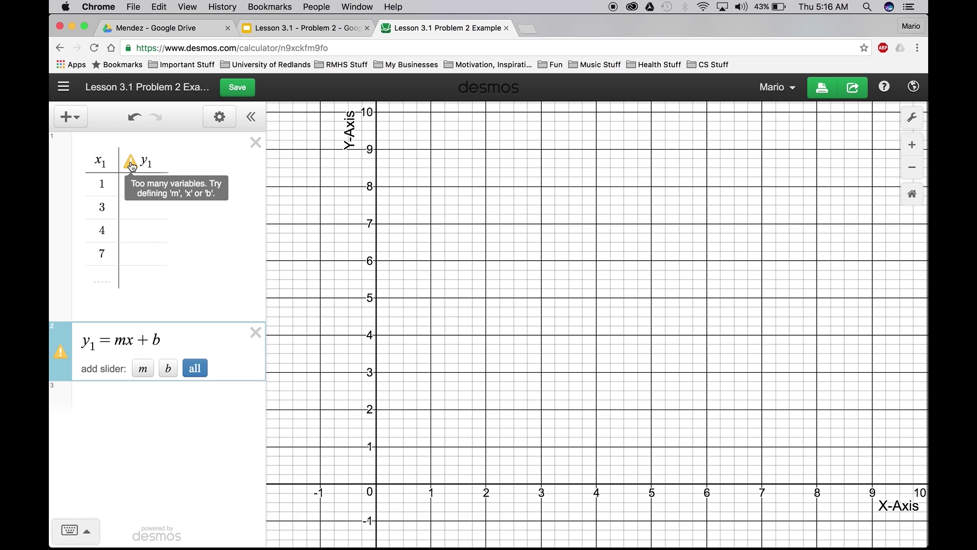
key(Right)
key(Right)
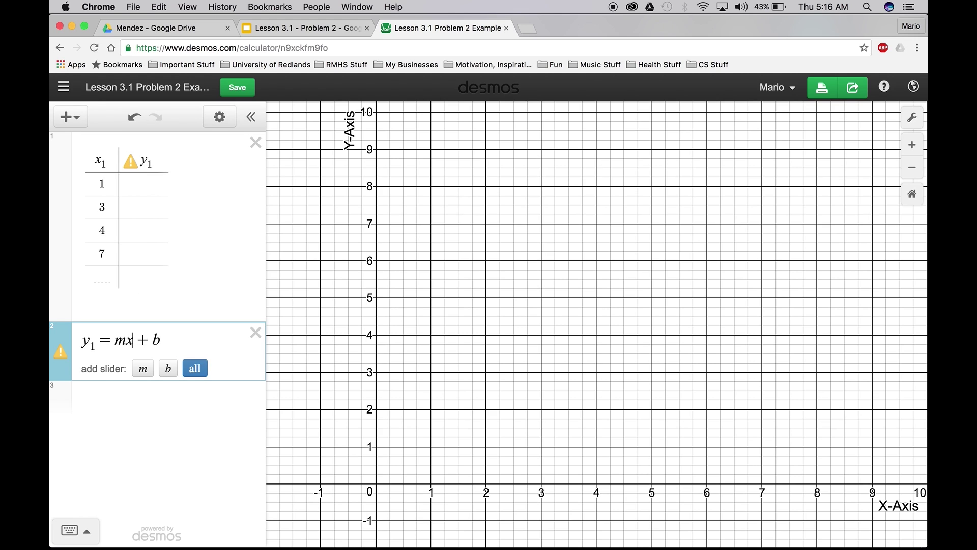
text(1)
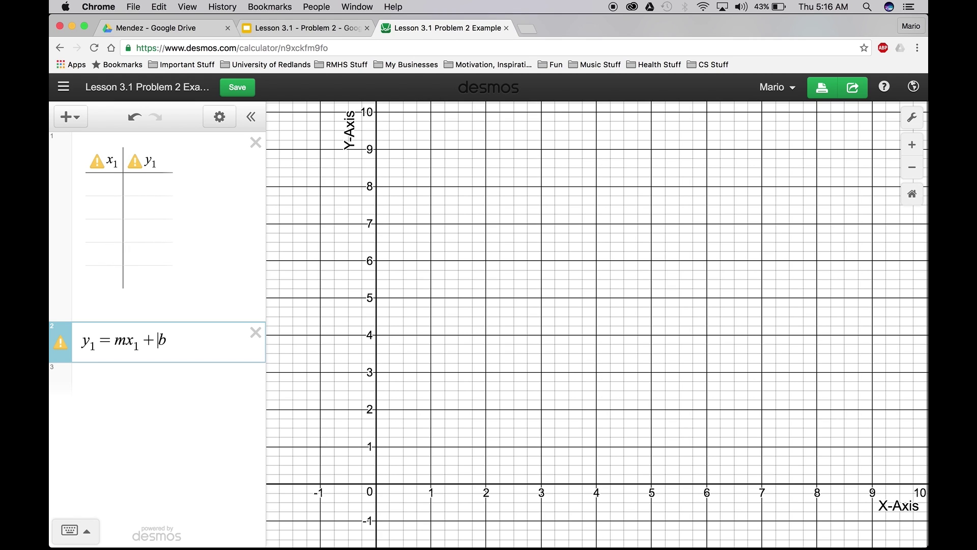
key(Left)
key(Left)
key(Left)
key(Left)
key(Left)
key(Left)
key(Left)
key(Delete)
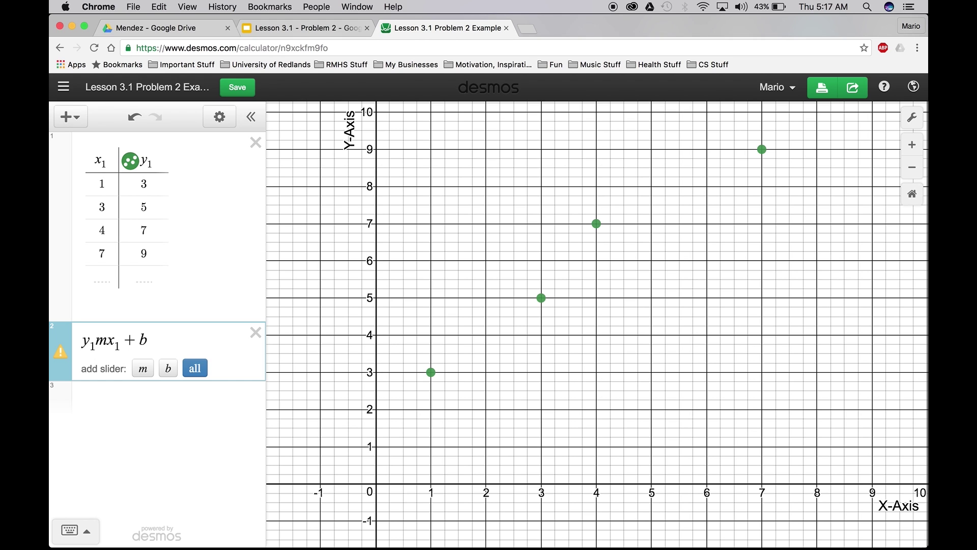
Insert ~ from the ABC keypad to make y₁ ~ mx₁+b, giving m = 1.0133, b = 2.2
click(82, 530)
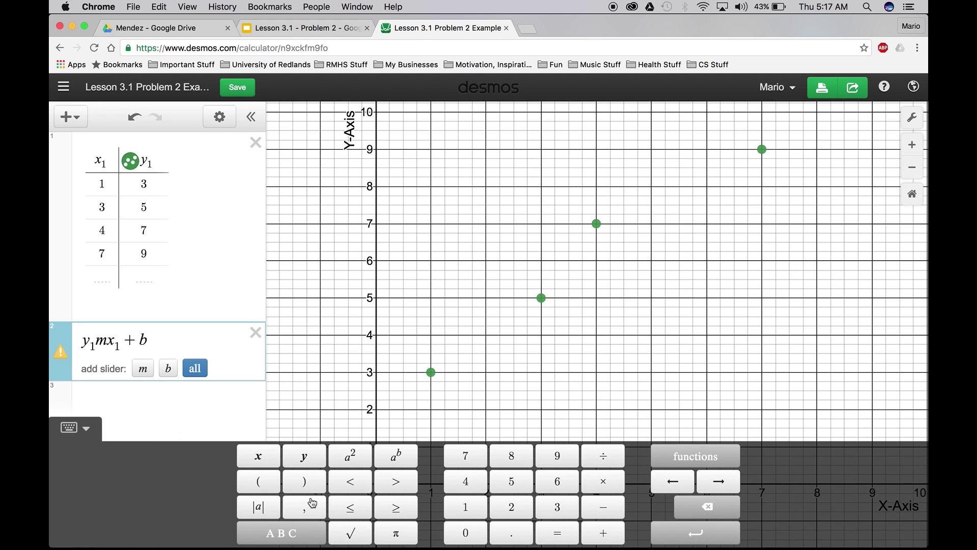
click(298, 534)
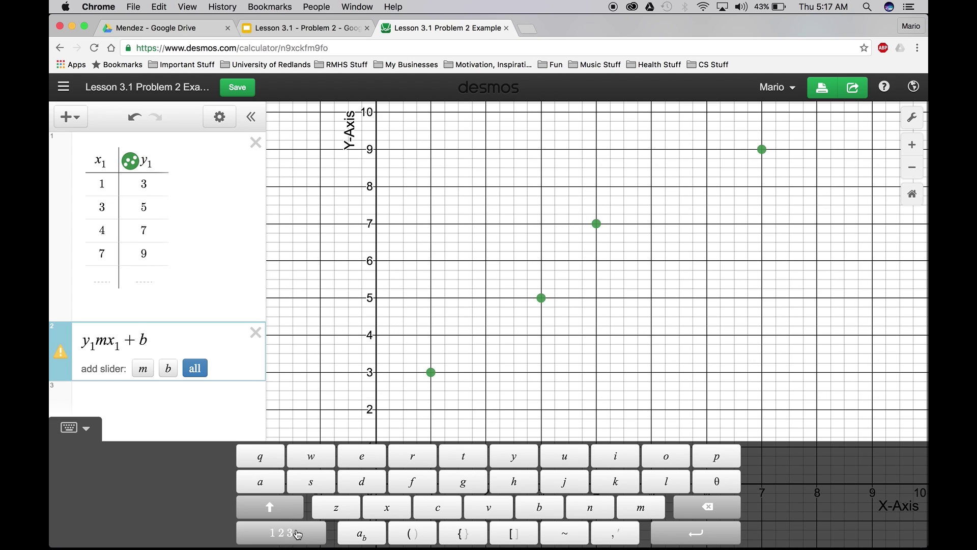
click(576, 539)
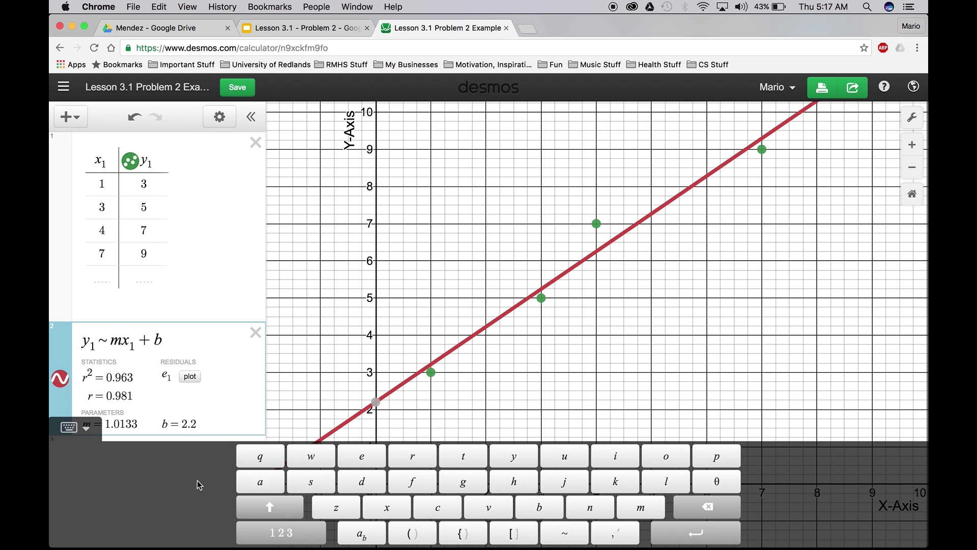
click(79, 431)
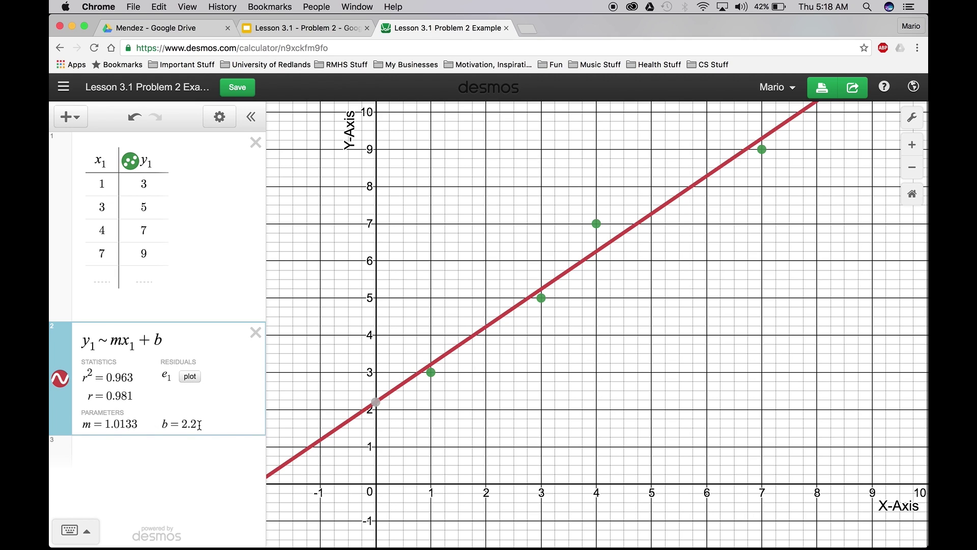
mouse_move(376, 405)
Shift the graph view slightly and switch back to the Desmos graph tab
drag(621, 301, 611, 316)
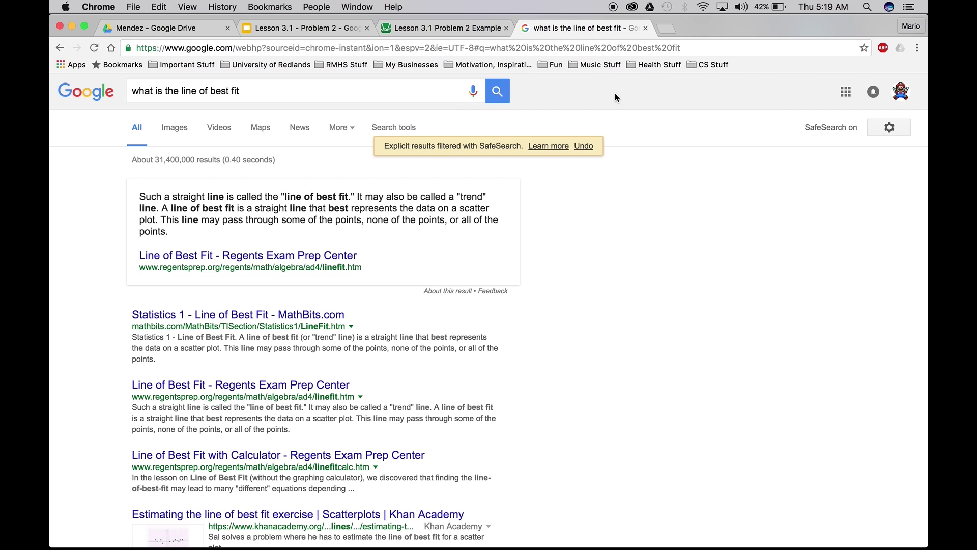
click(463, 28)
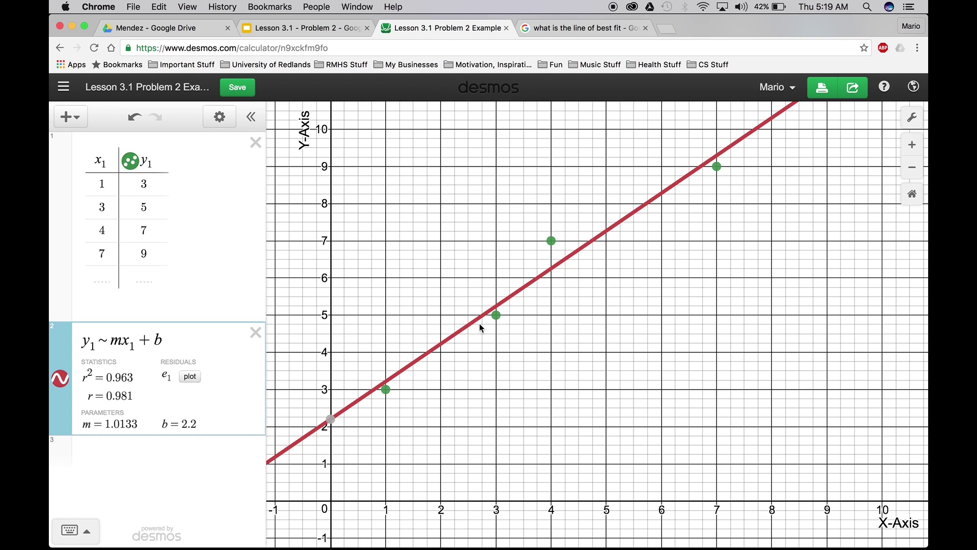
Save the regression graph (m = 1.0133, b = 2.2) and select its share link
click(245, 89)
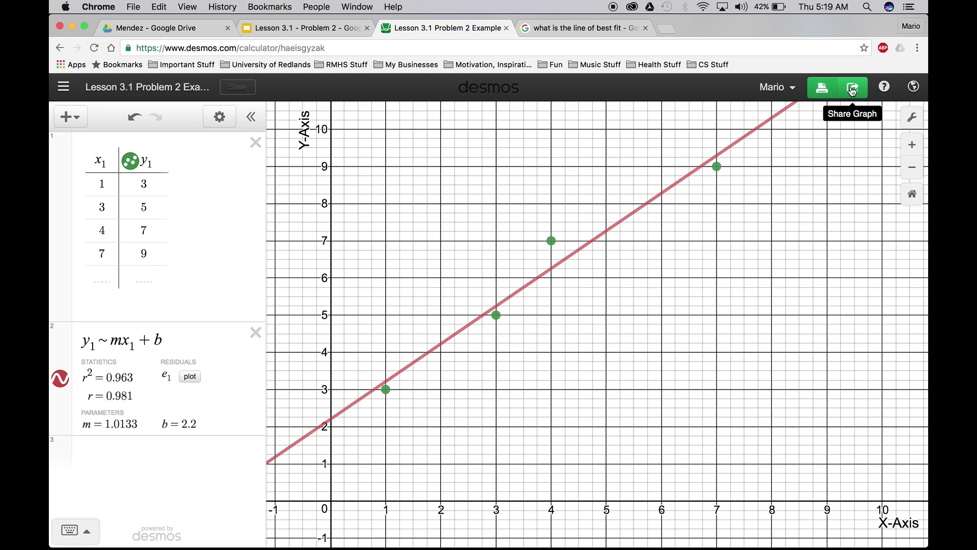
click(853, 90)
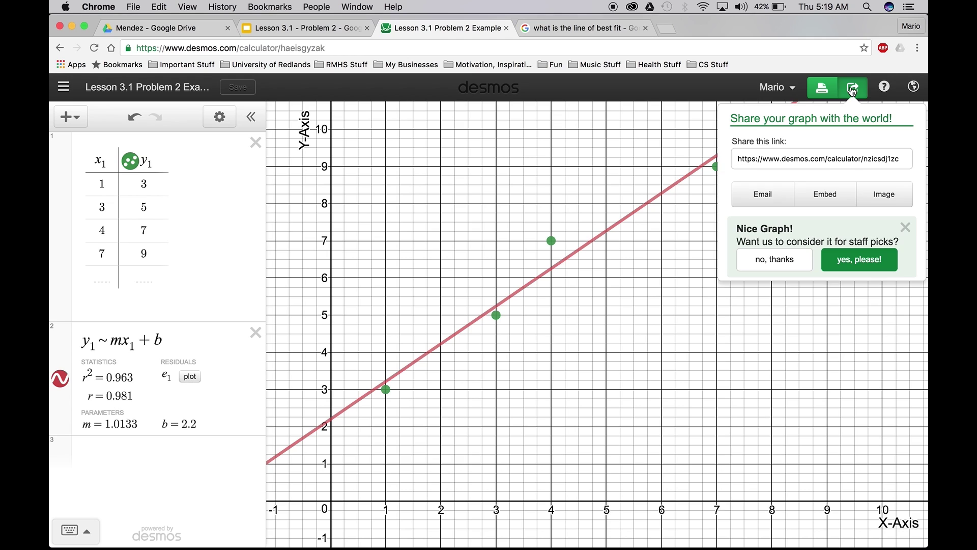
click(905, 227)
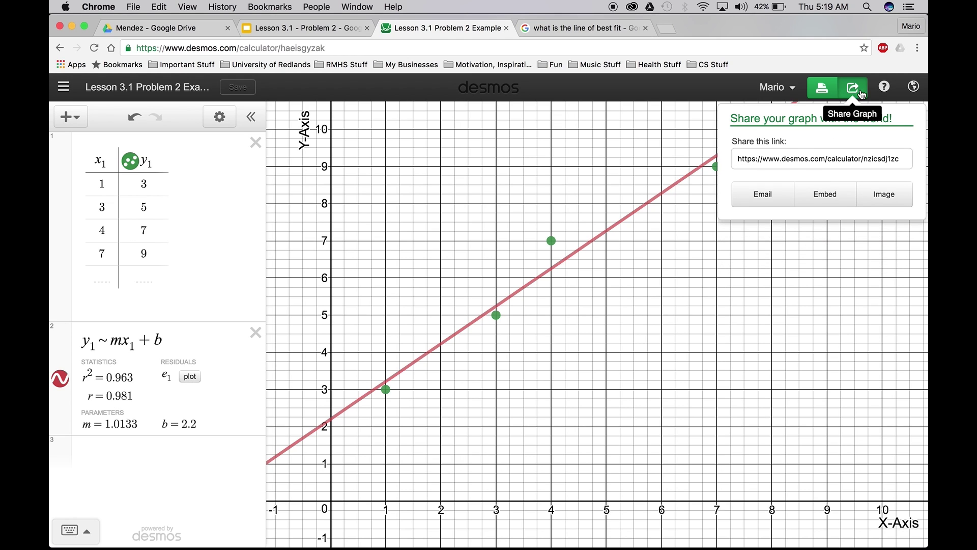
click(811, 154)
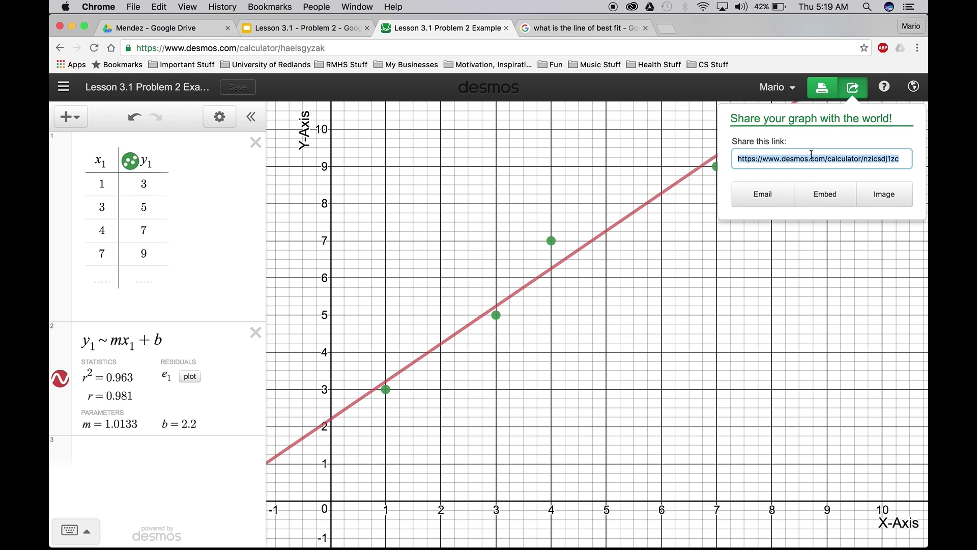
click(698, 287)
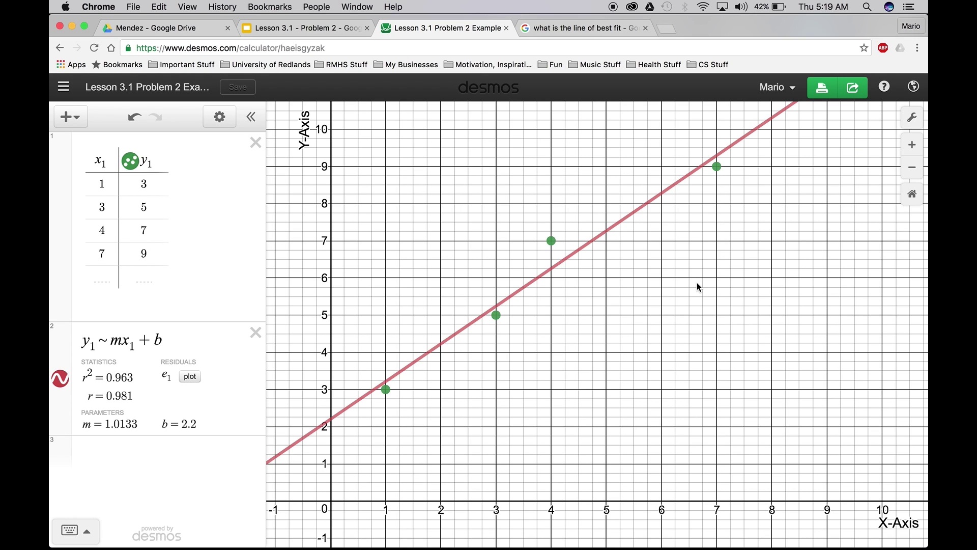